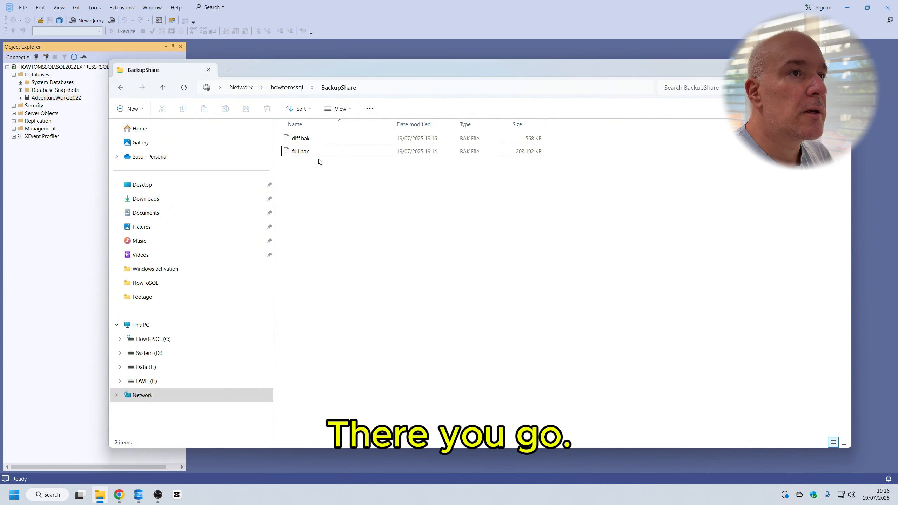
- Switch to SQL Server Management Studio and list the tables of the AdventureWorks2022 database
left_click(800, 68)
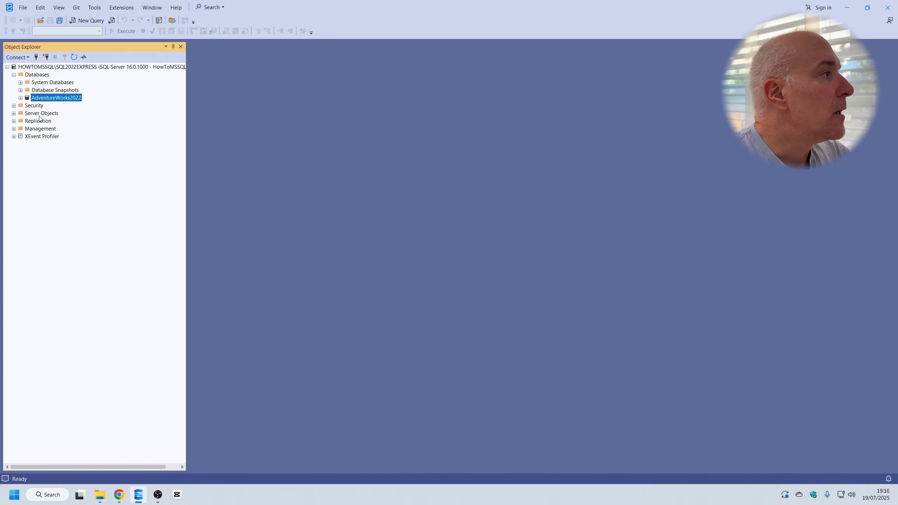
left_click(20, 98)
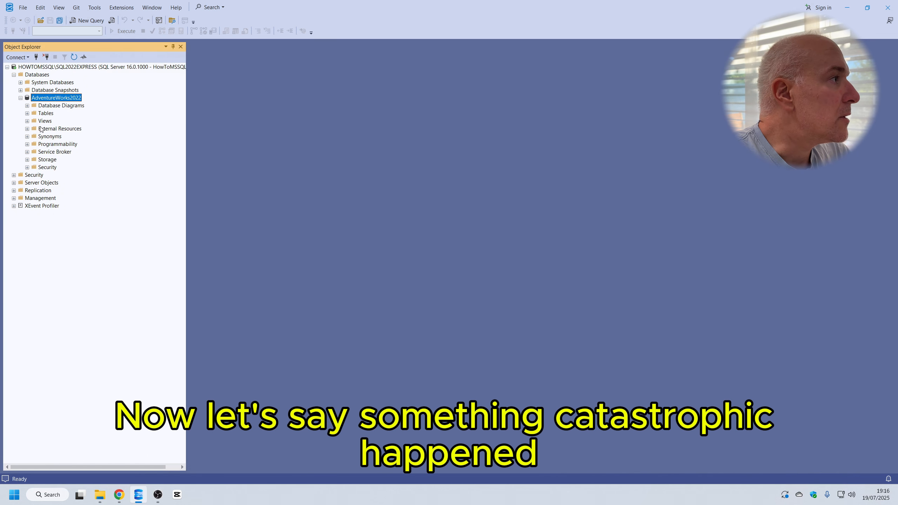
left_click(27, 113)
scroll(134, 287, "down", 11)
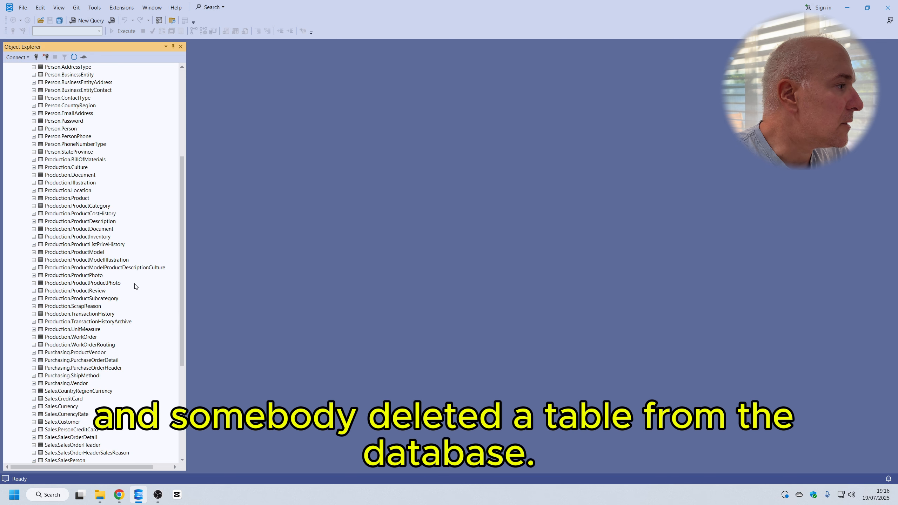
scroll(134, 288, "up", 3)
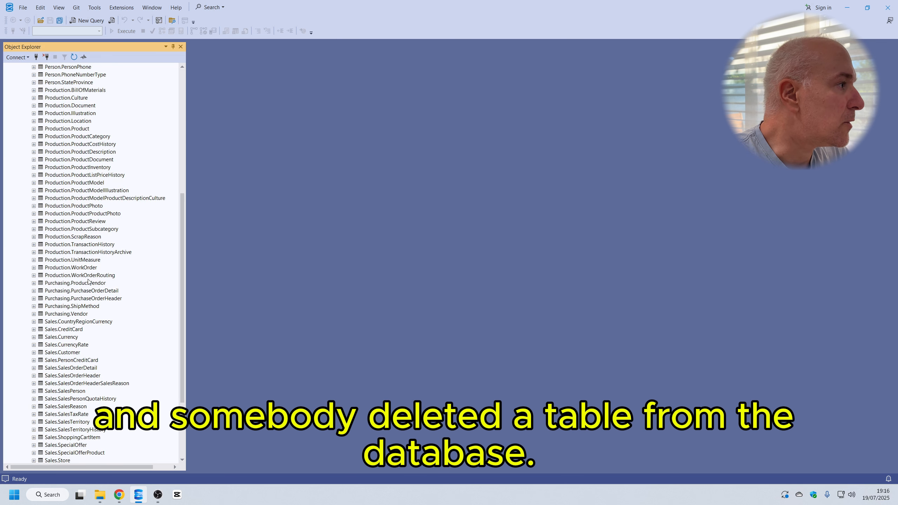
left_click(90, 244)
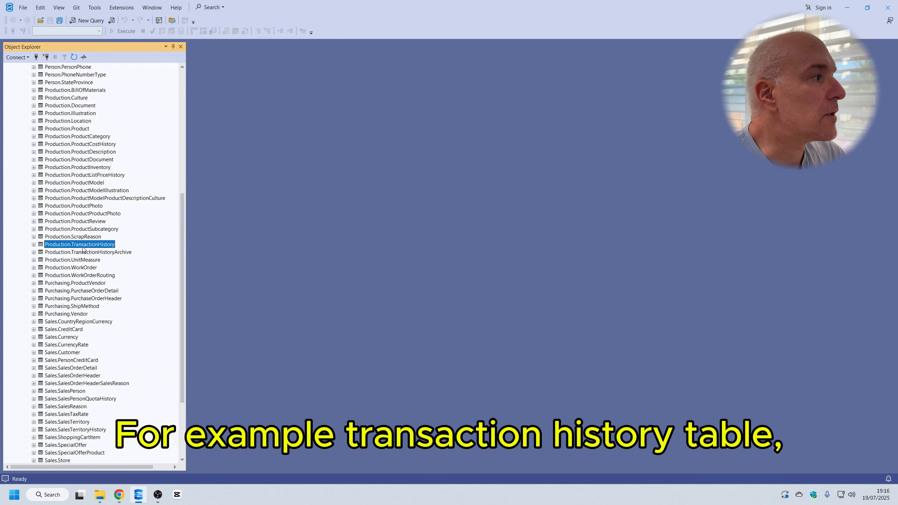
right_click(85, 246)
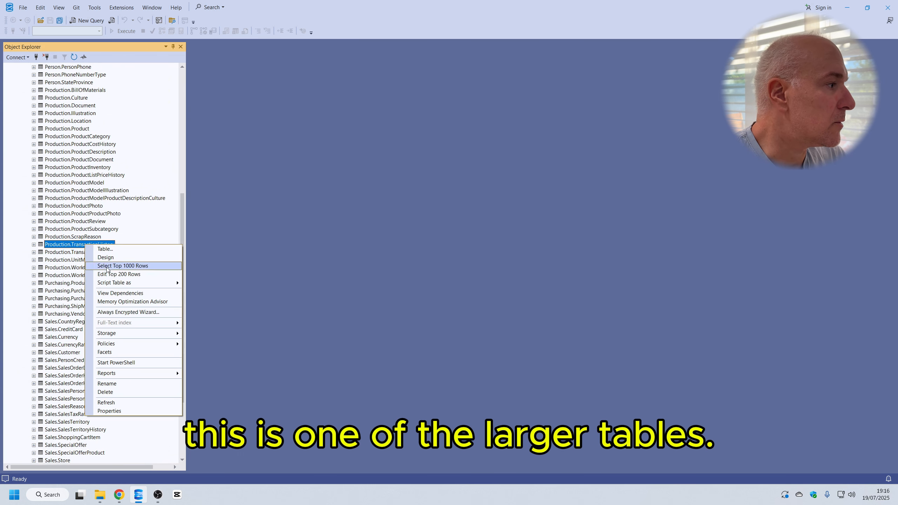
left_click(142, 391)
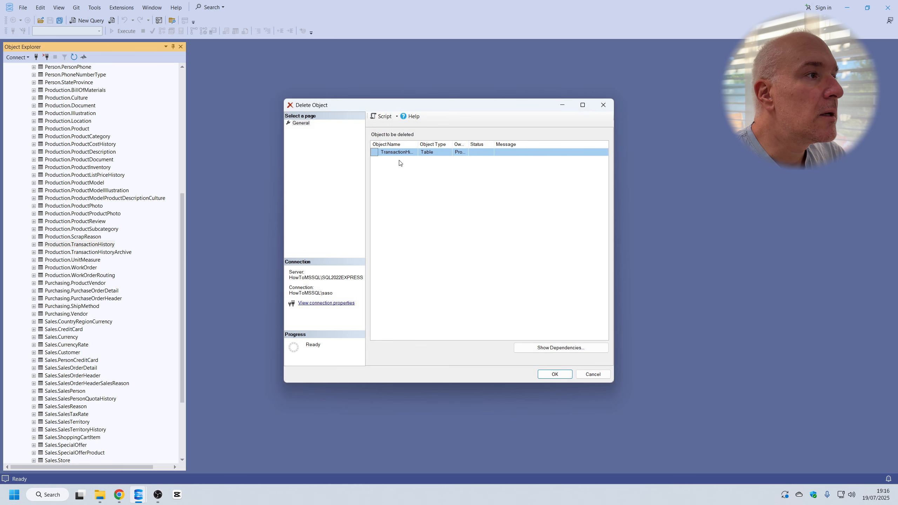
- Query the top 1000 rows of the Production.TransactionHistory table
left_click(62, 244)
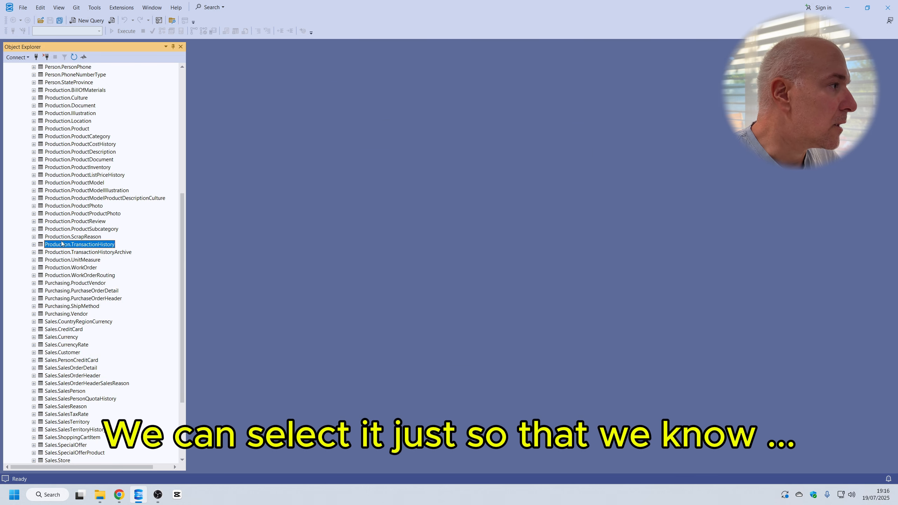
right_click(74, 247)
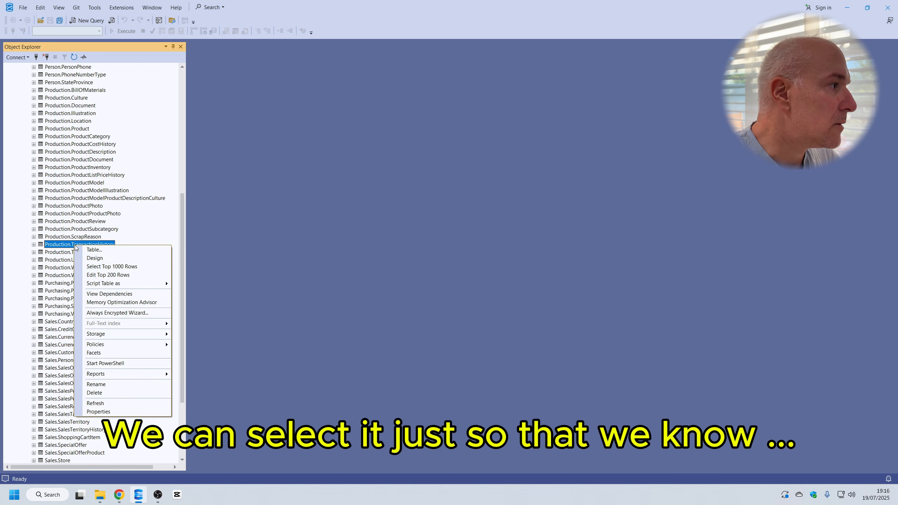
left_click(122, 269)
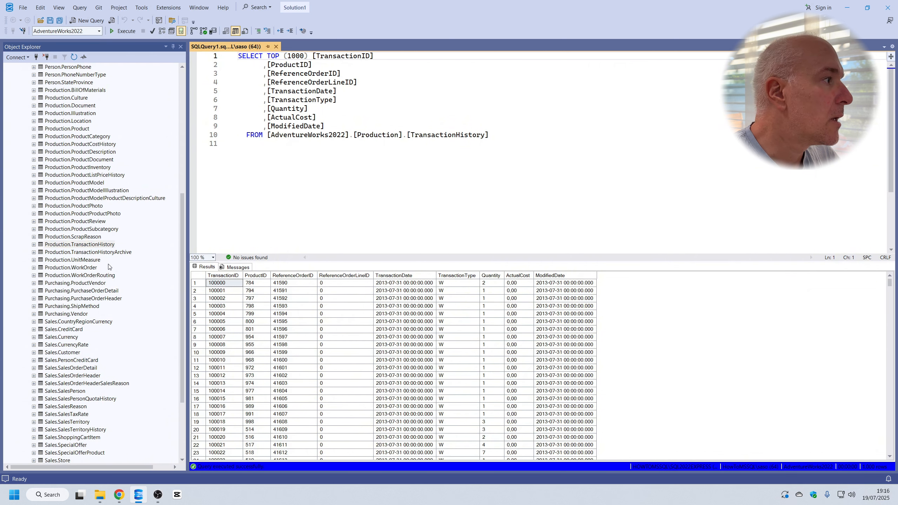
- Delete the Production.TransactionHistory table from the AdventureWorks2022 database
right_click(92, 245)
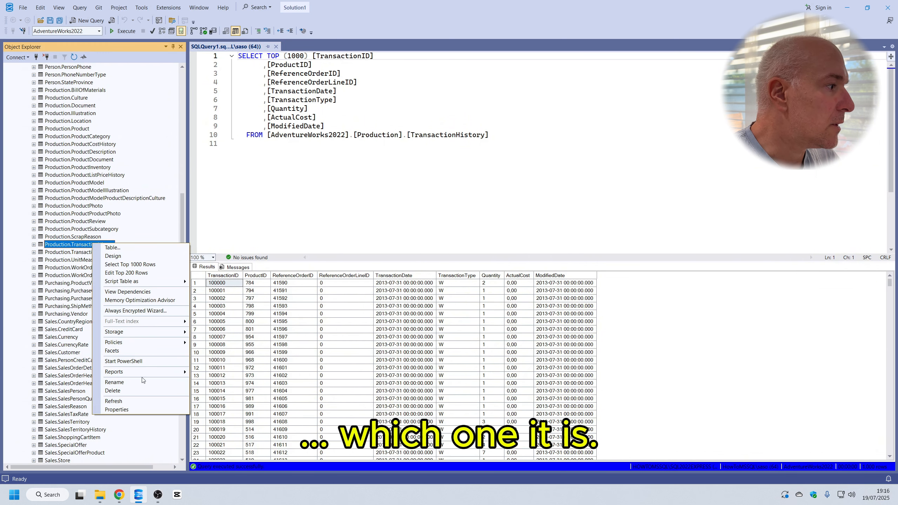
left_click(147, 390)
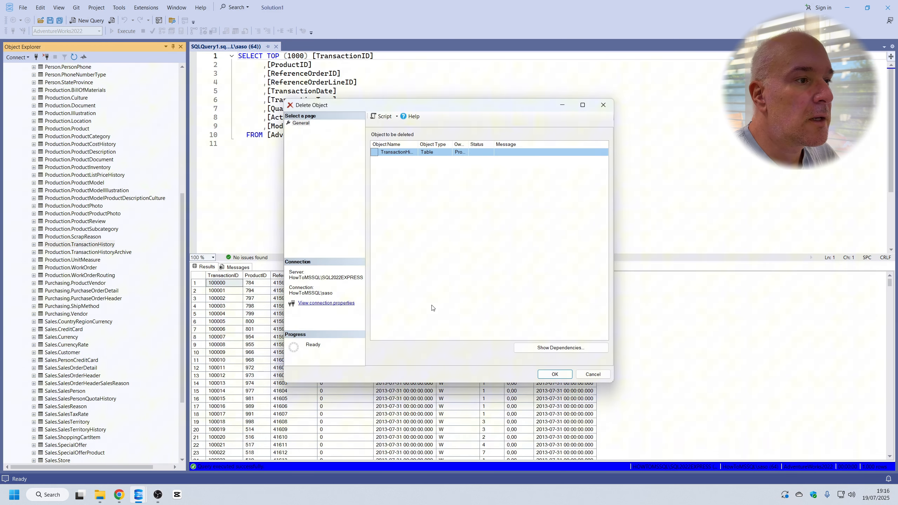
left_click(557, 374)
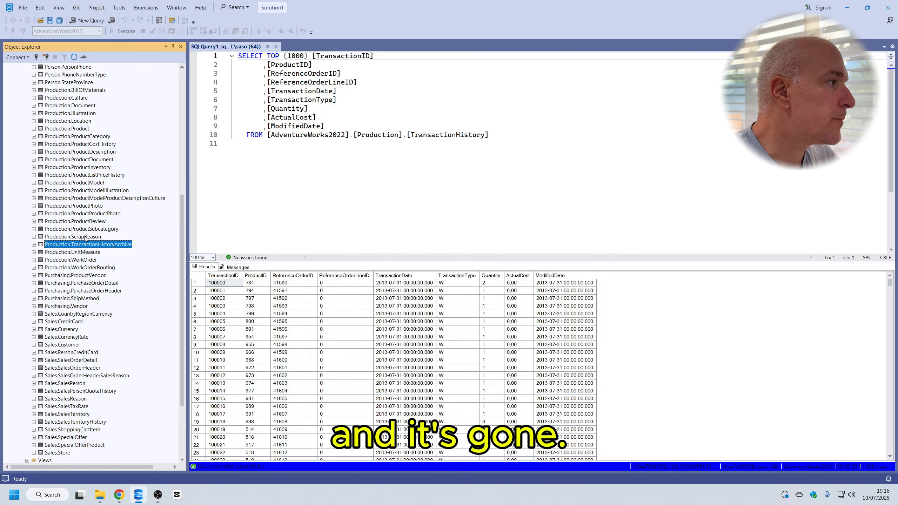
- Start a database restore for AdventureWorks2022 and choose a device as the restore source
scroll(97, 178, "up", 10)
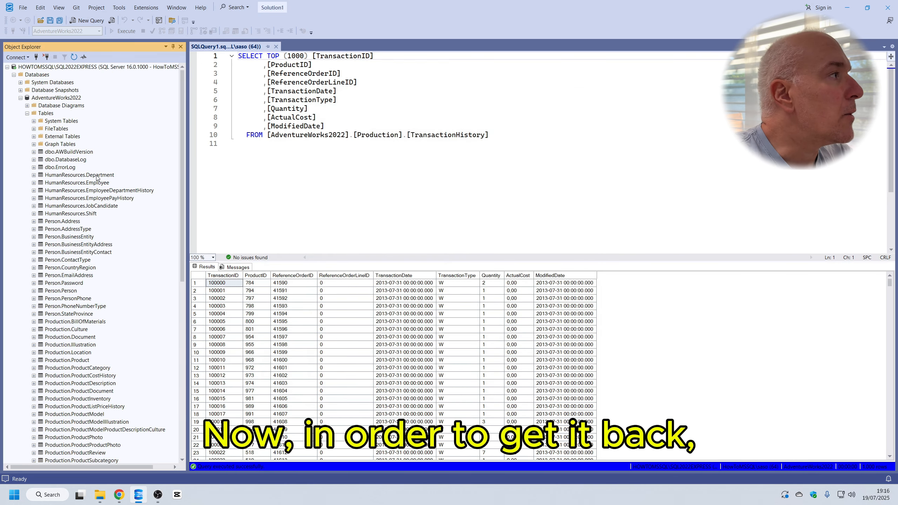
right_click(63, 99)
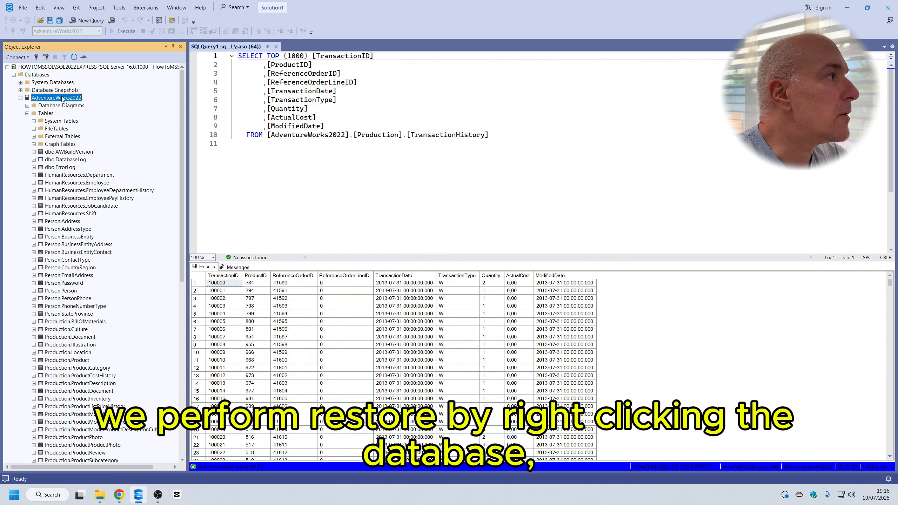
mouse_move(107, 131)
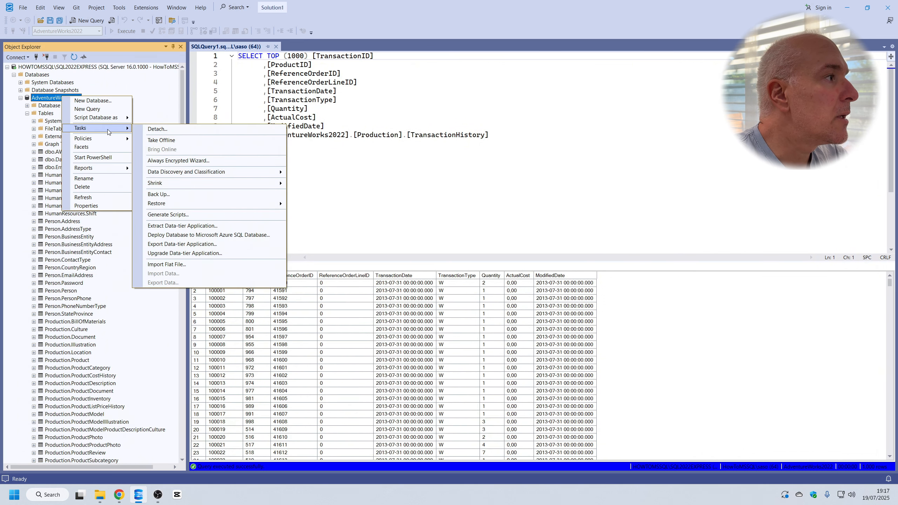
mouse_move(240, 204)
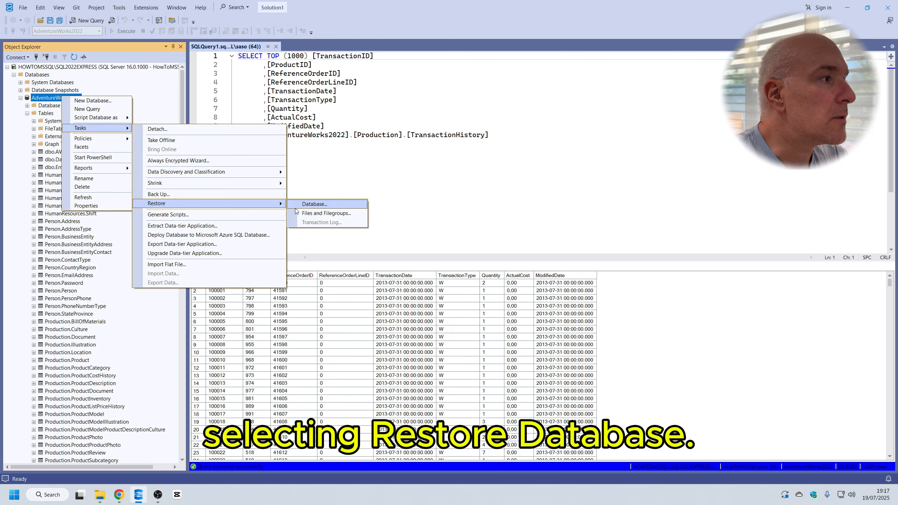
left_click(320, 205)
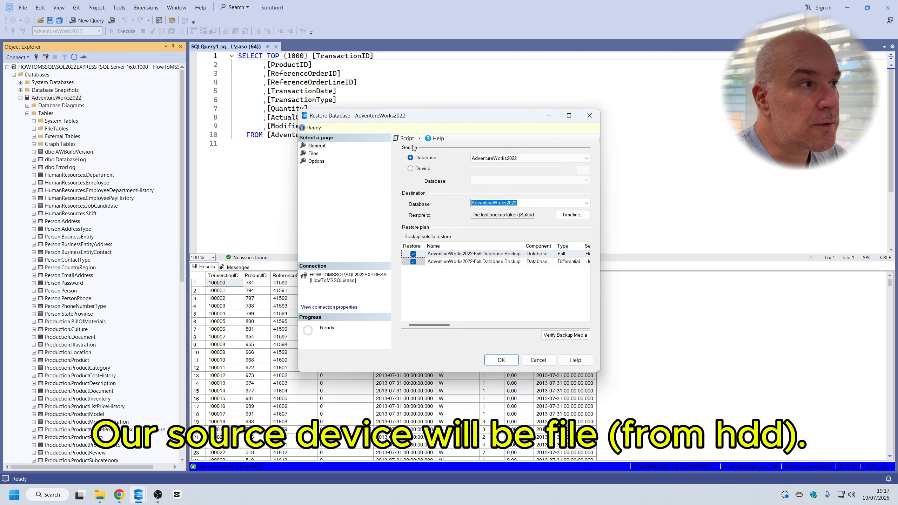
left_click(414, 170)
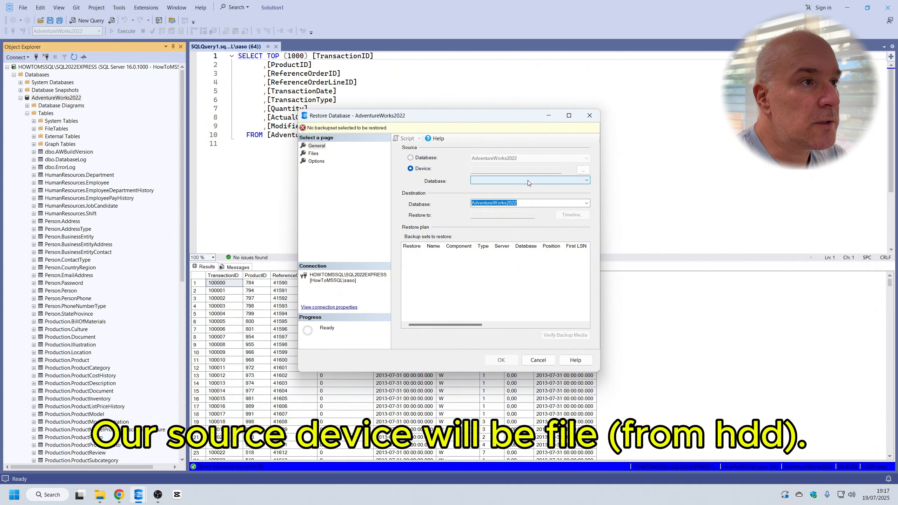
- Add the file full.bak from \\howtomssql\BackupShare as the backup media for the restore
left_click(585, 171)
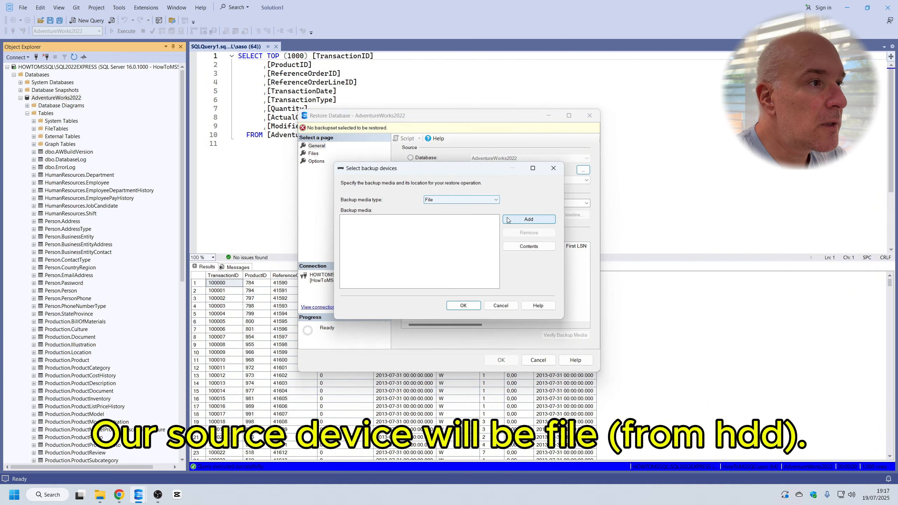
left_click(522, 219)
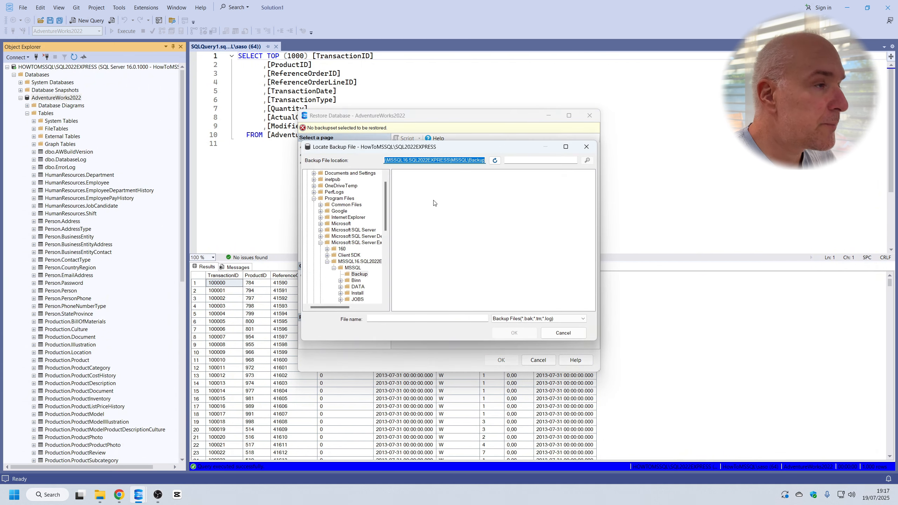
type("\\\\howtomssql\\BackupShare")
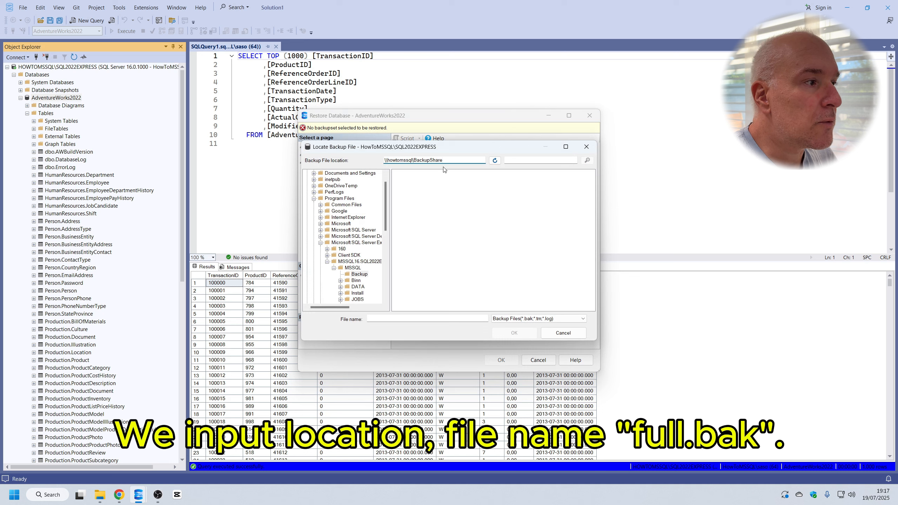
left_click(428, 318)
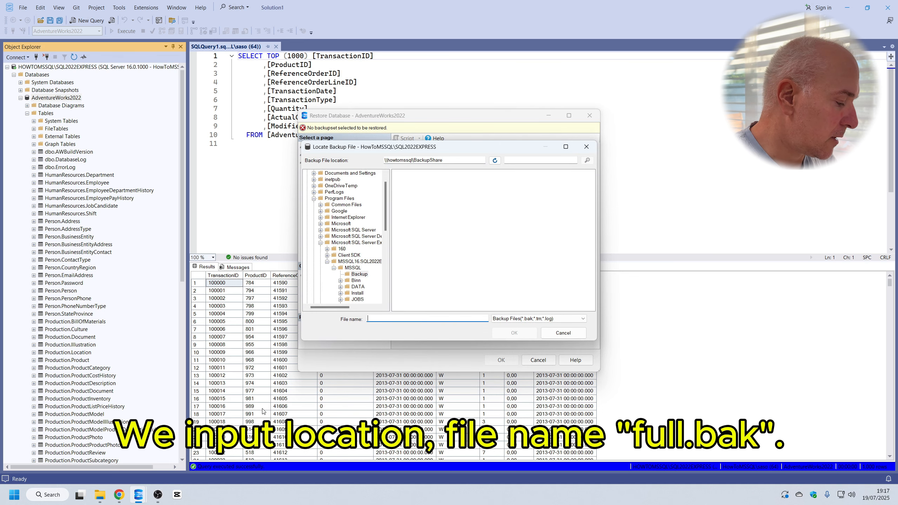
type("full.bak")
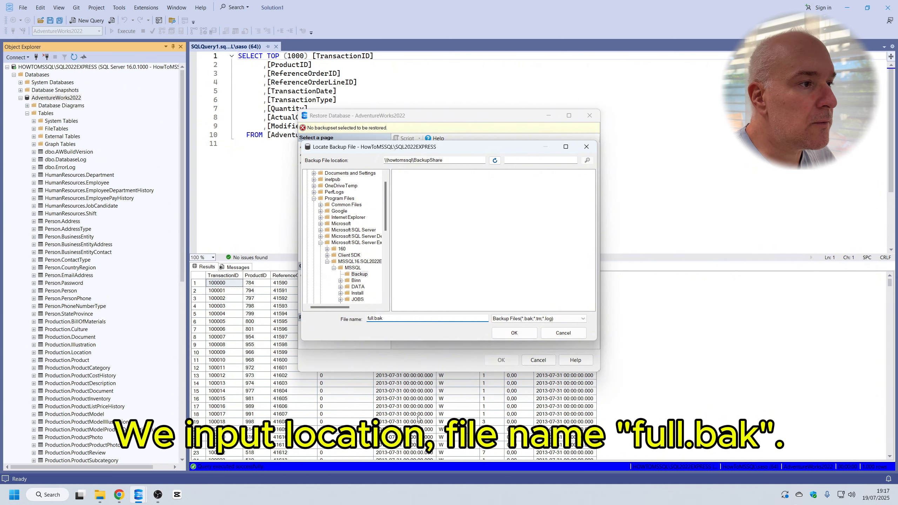
left_click(514, 333)
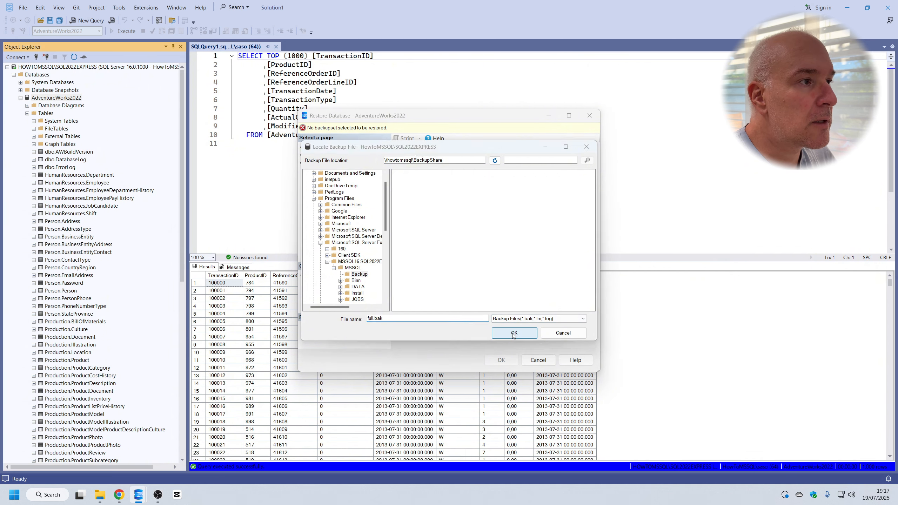
left_click(458, 306)
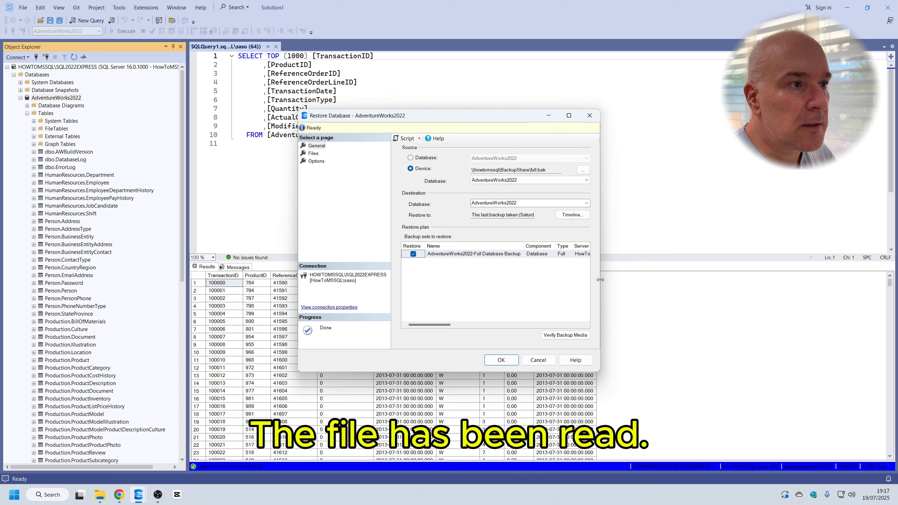
- Widen the restore dialog and examine the full backup set's details and the database file locations
left_click_drag(603, 281, 846, 303)
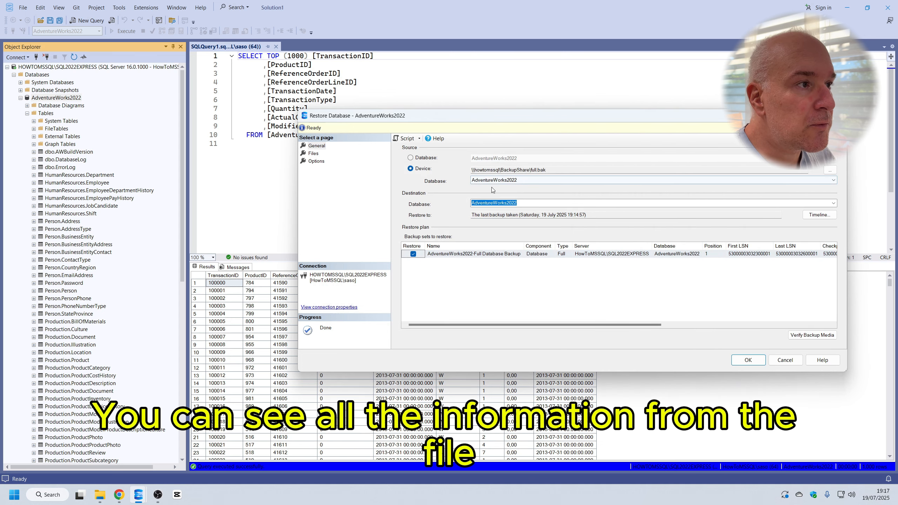
left_click(520, 256)
left_click_drag(528, 324, 697, 325)
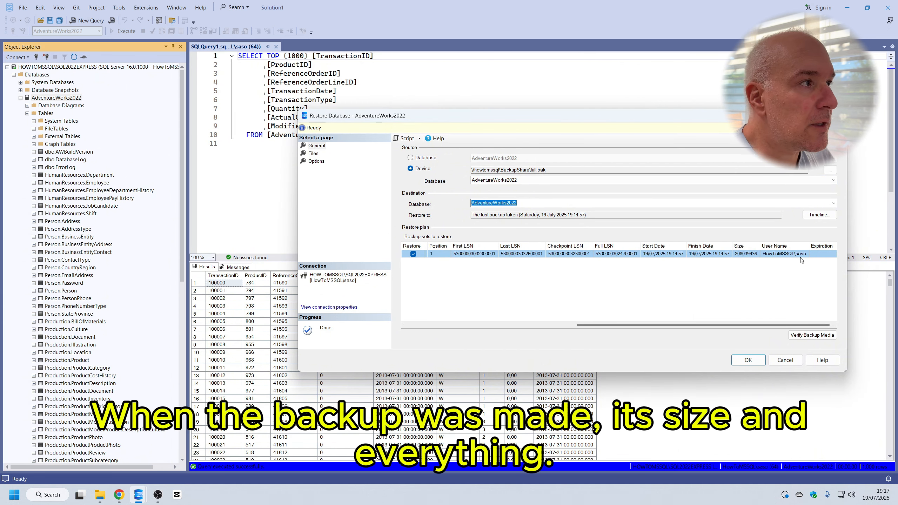
left_click(310, 154)
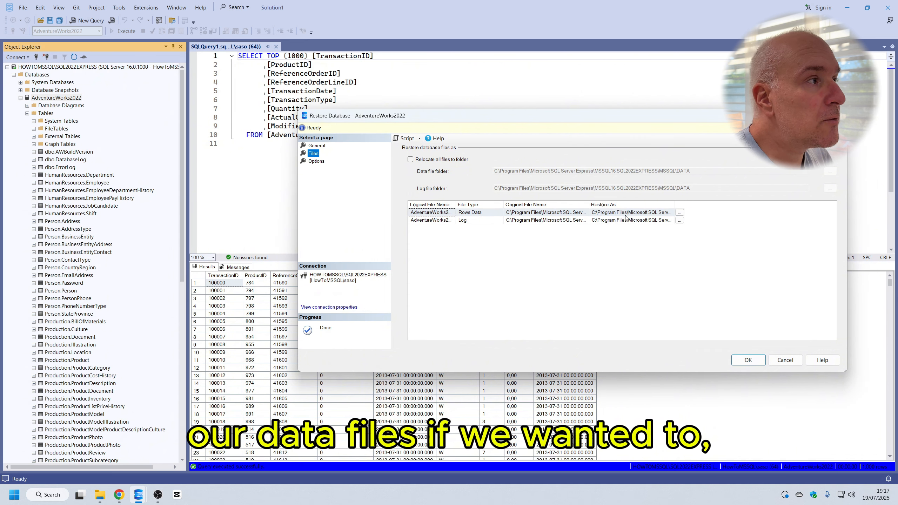
- Enable overwriting the existing database (WITH REPLACE) and set the recovery state to RESTORE WITH NORECOVERY
left_click(317, 163)
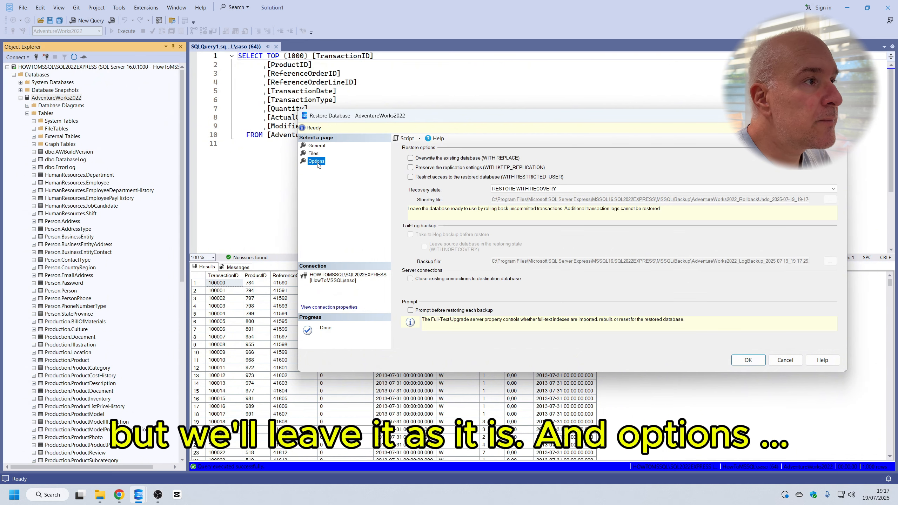
left_click(421, 160)
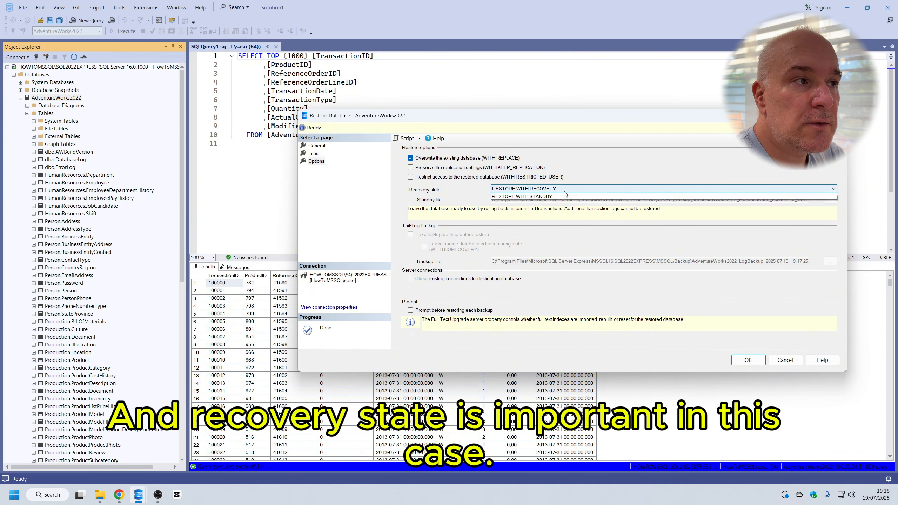
left_click(563, 189)
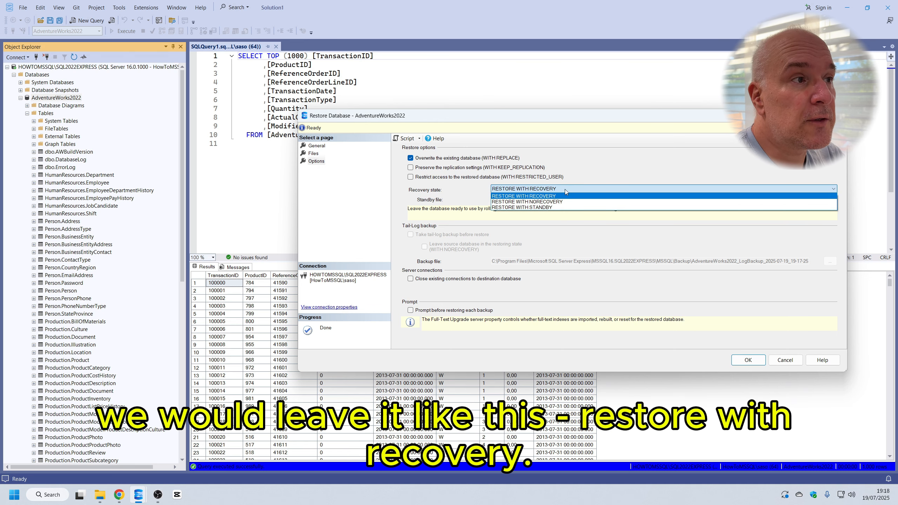
left_click(565, 190)
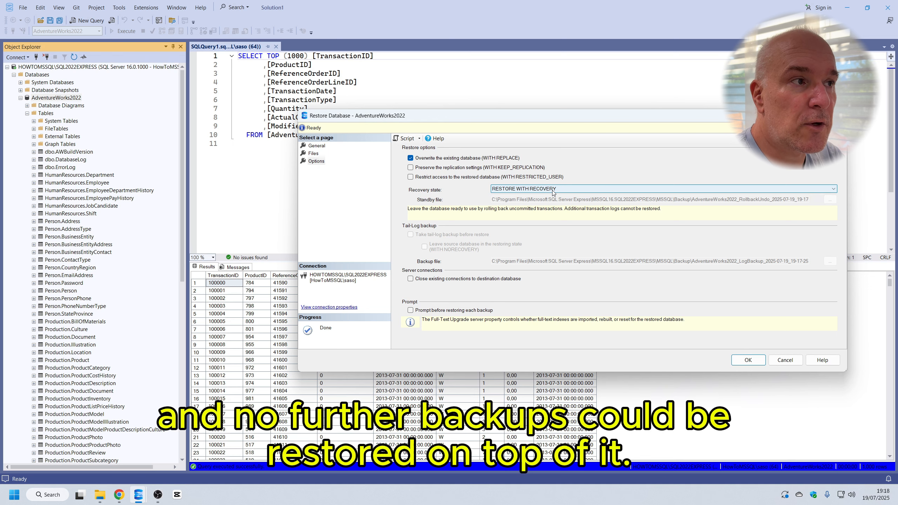
left_click(529, 191)
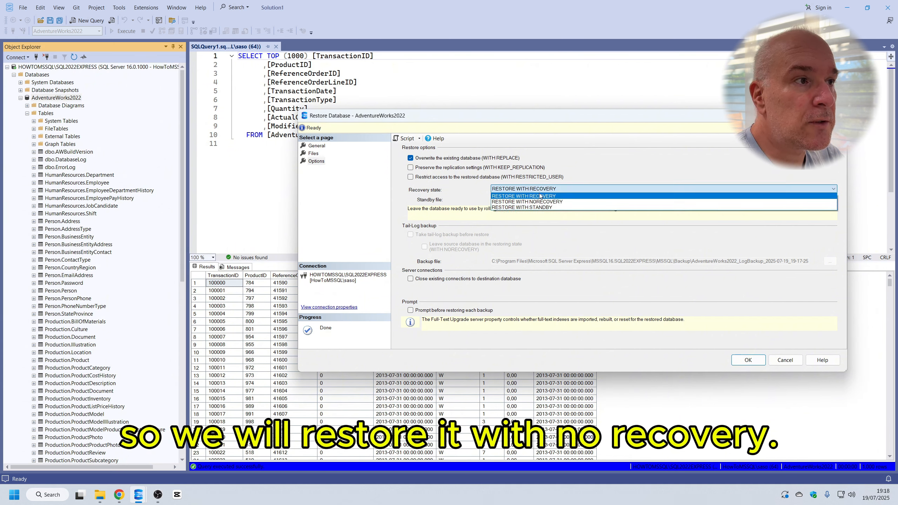
left_click(564, 203)
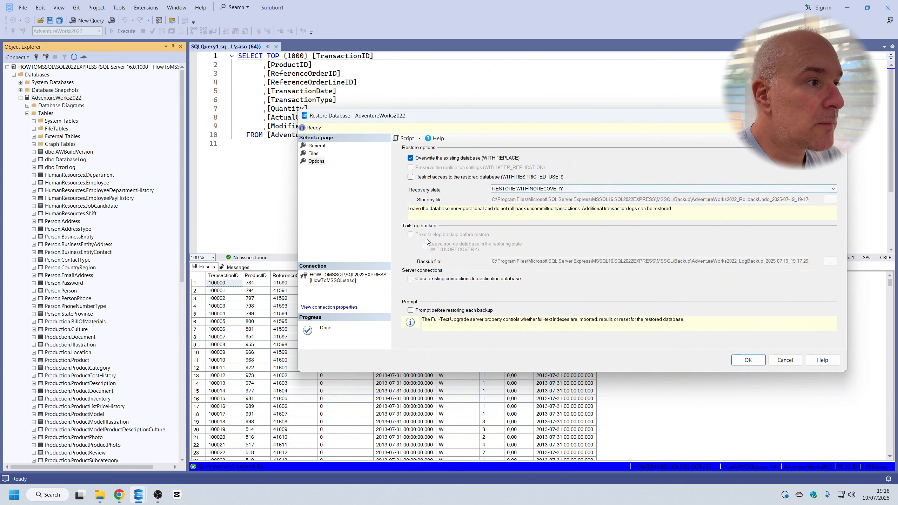
- Enable closing existing connections to the destination database and run the full backup restore
left_click(410, 279)
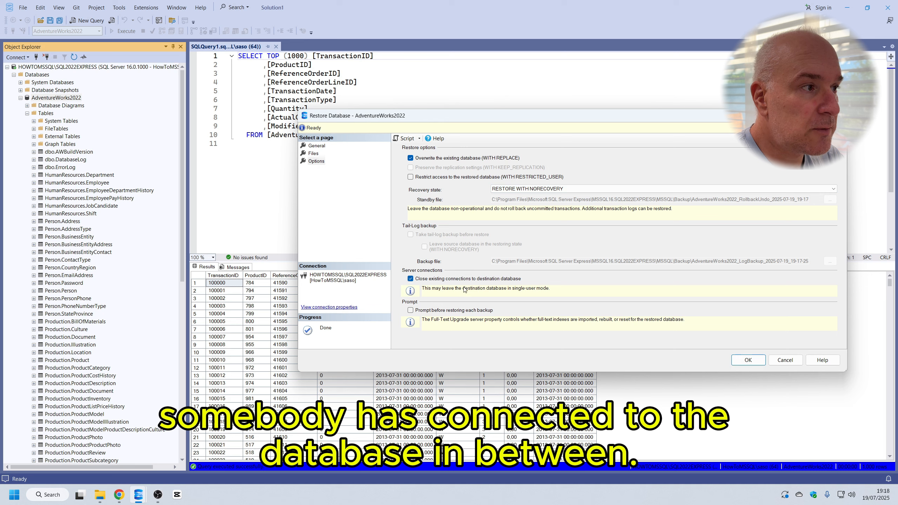
left_click(743, 361)
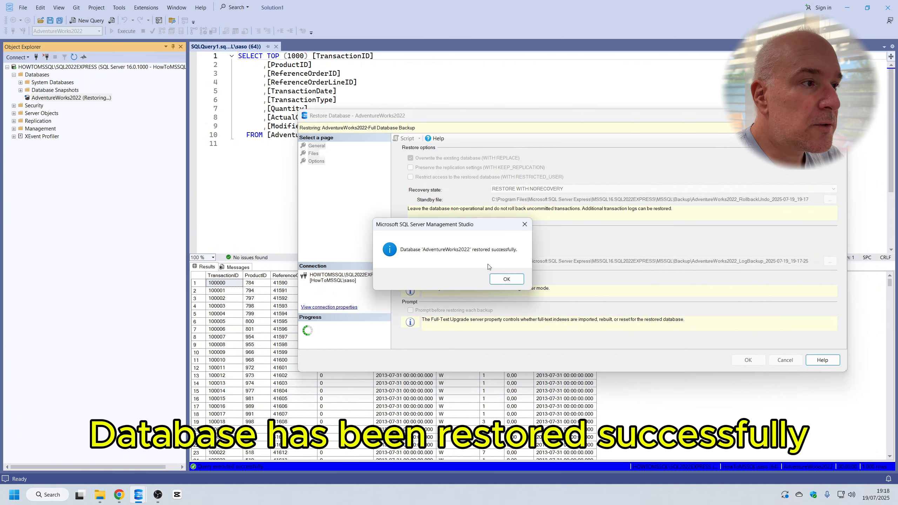
left_click(506, 280)
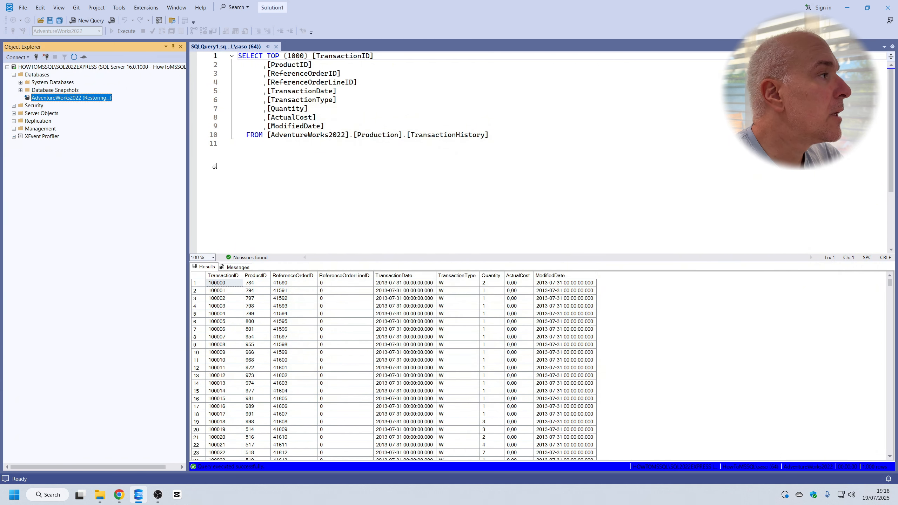
- Start another database restore for the restoring AdventureWorks2022 database and choose a device as the source
right_click(92, 100)
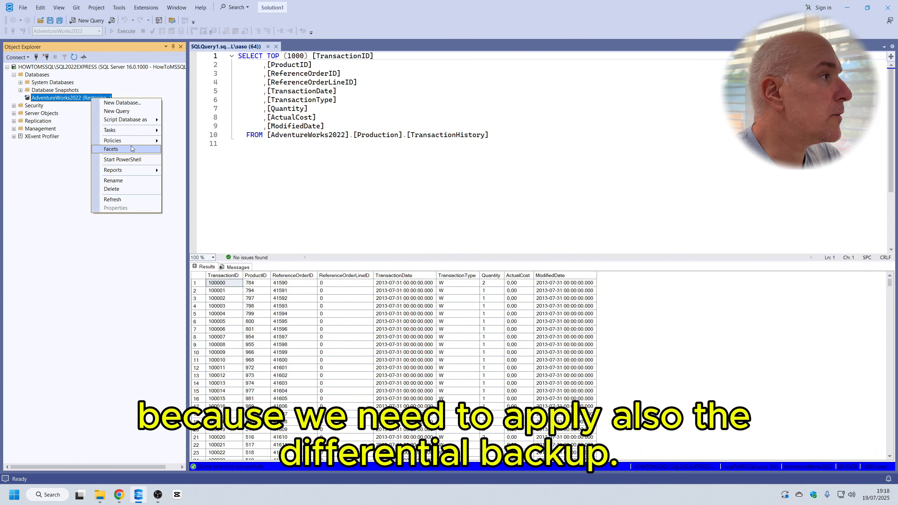
mouse_move(135, 132)
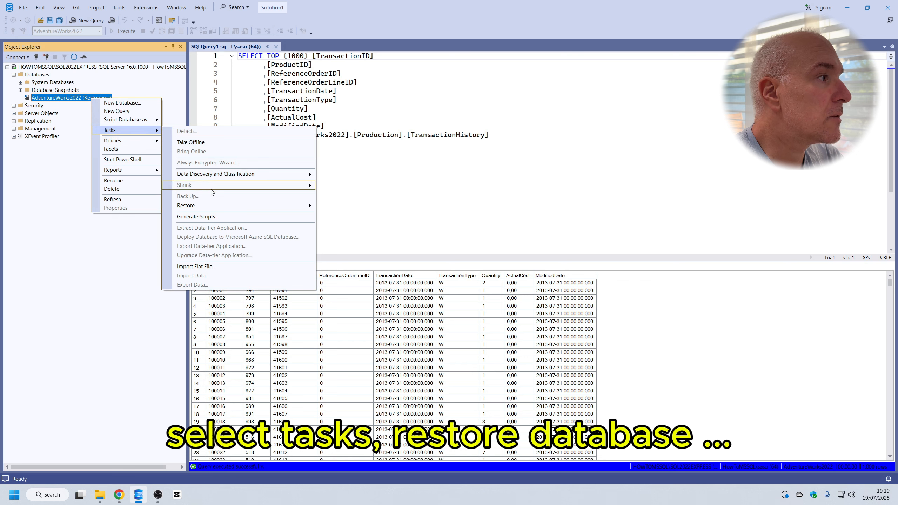
mouse_move(227, 210)
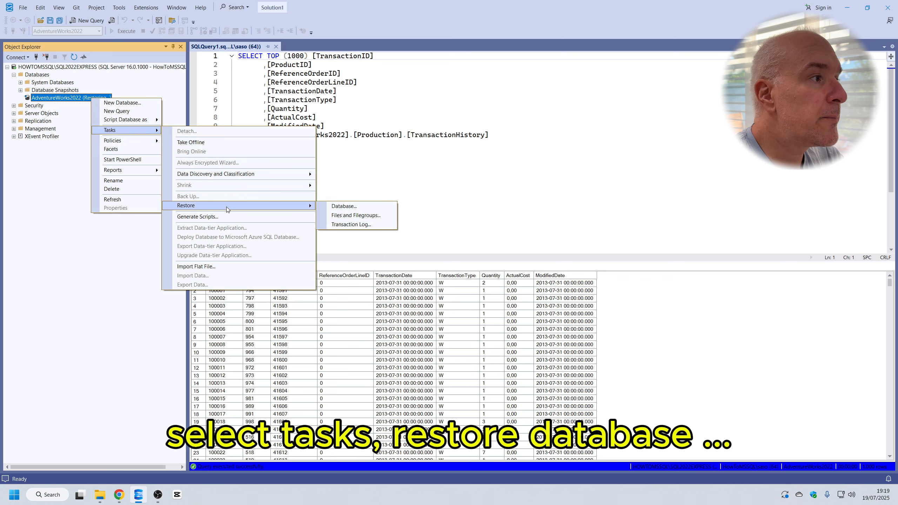
left_click(353, 204)
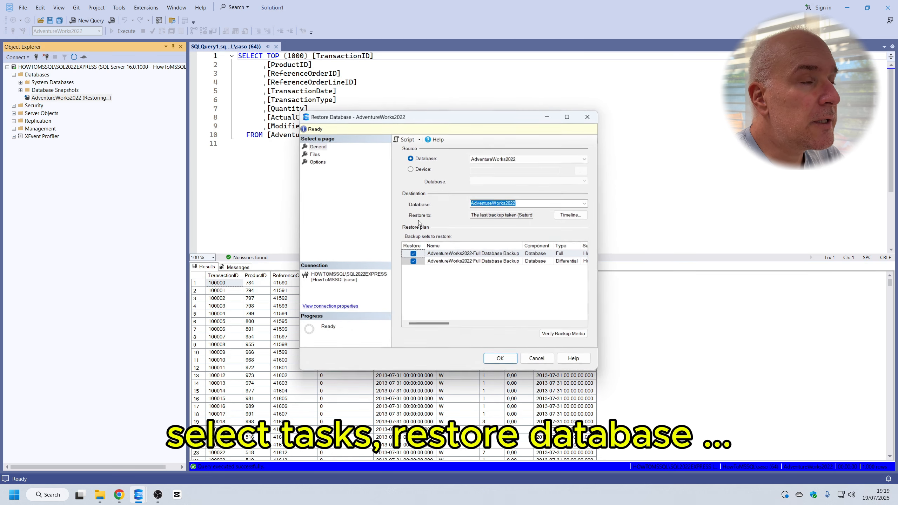
left_click(411, 168)
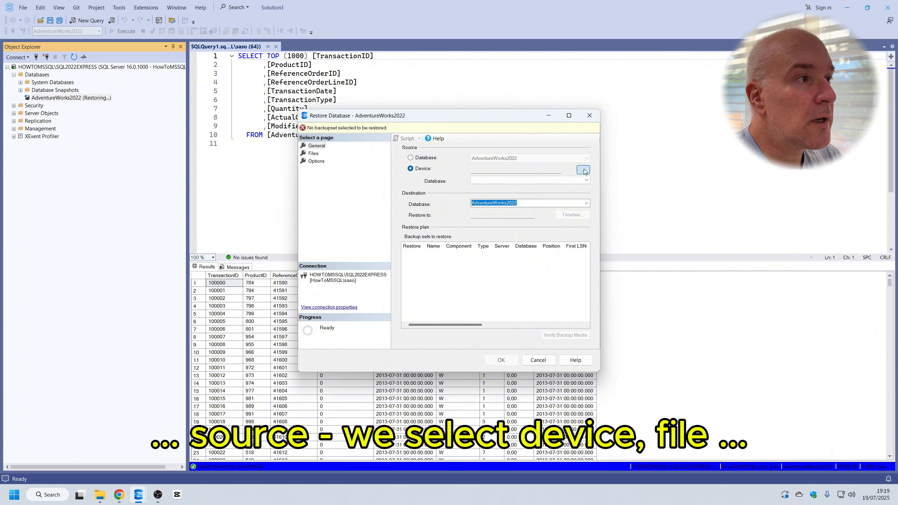
- Add the file diff.bak from \\howtomssql\BackupShare as the backup media for the restore
left_click(583, 170)
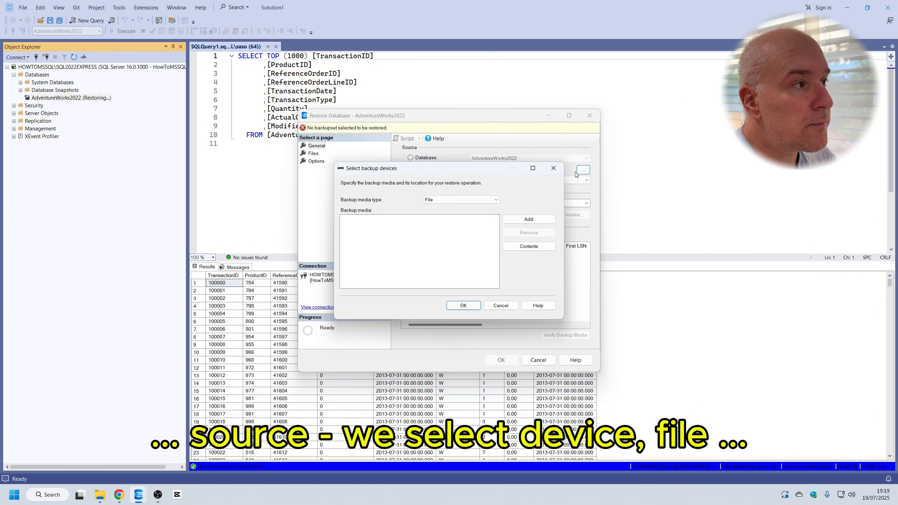
left_click(538, 219)
type("\\\\howtomssql\\BackupShare")
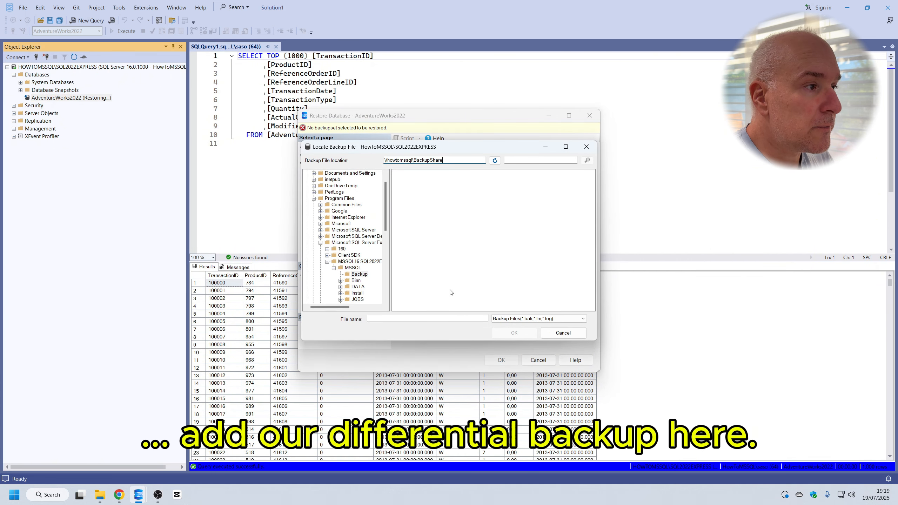
left_click(430, 318)
type("diff.bak")
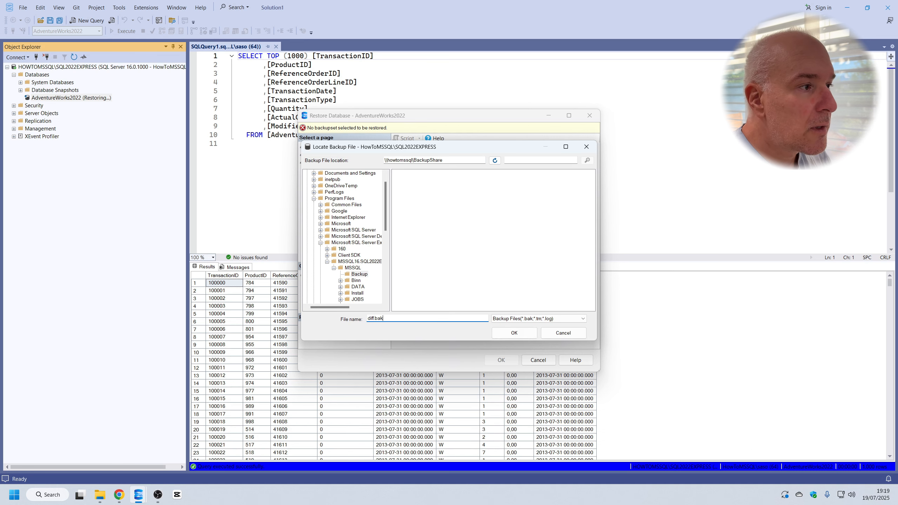
left_click(515, 333)
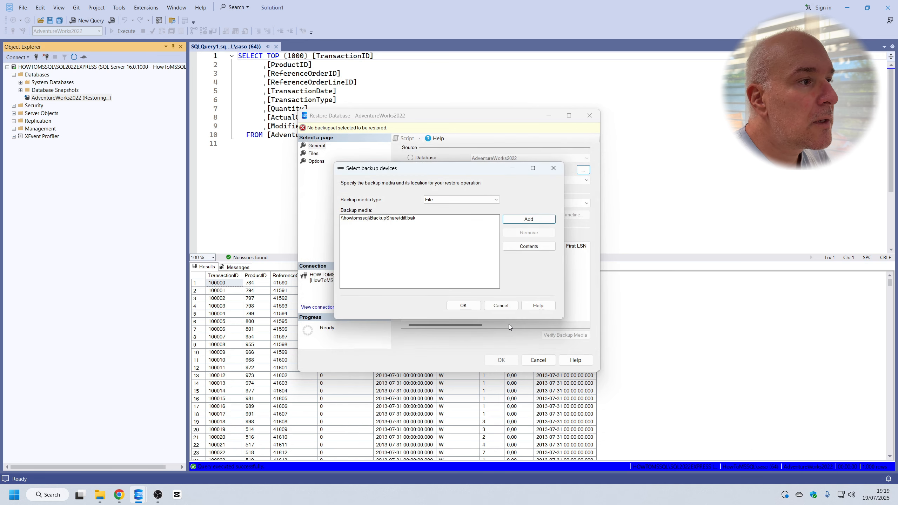
left_click(464, 306)
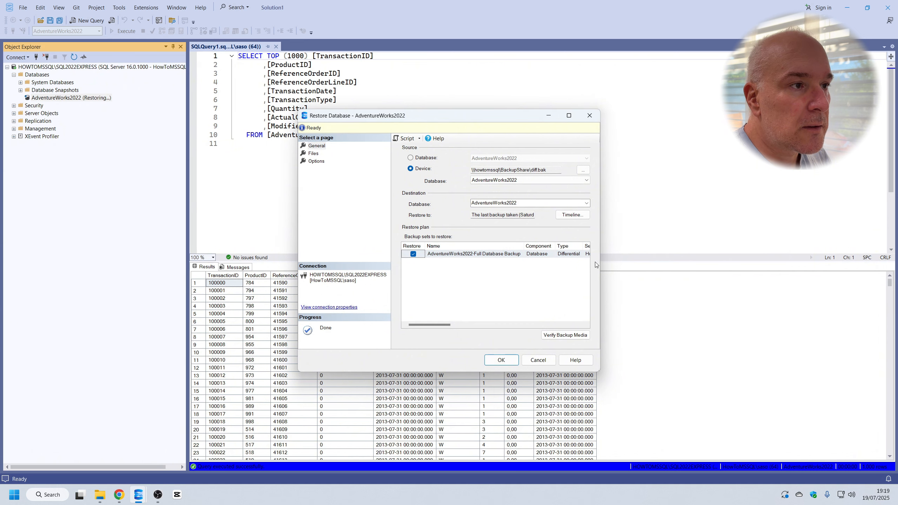
- Widen the restore dialog and examine the differential backup set's details and the database file locations
left_click_drag(599, 264, 839, 279)
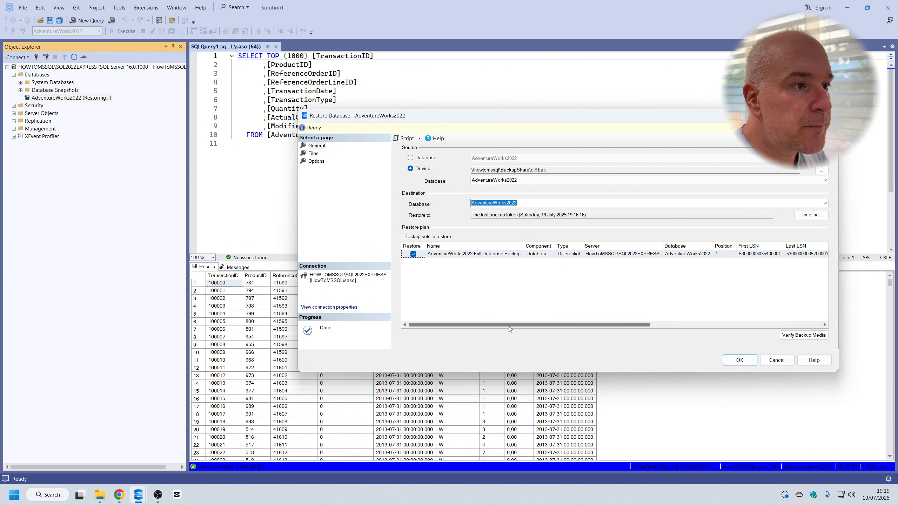
left_click_drag(509, 325, 705, 313)
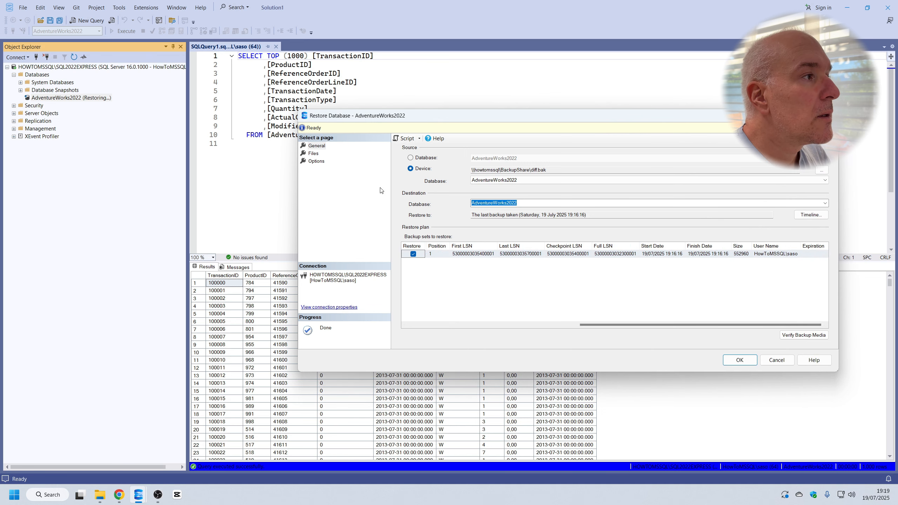
left_click(313, 154)
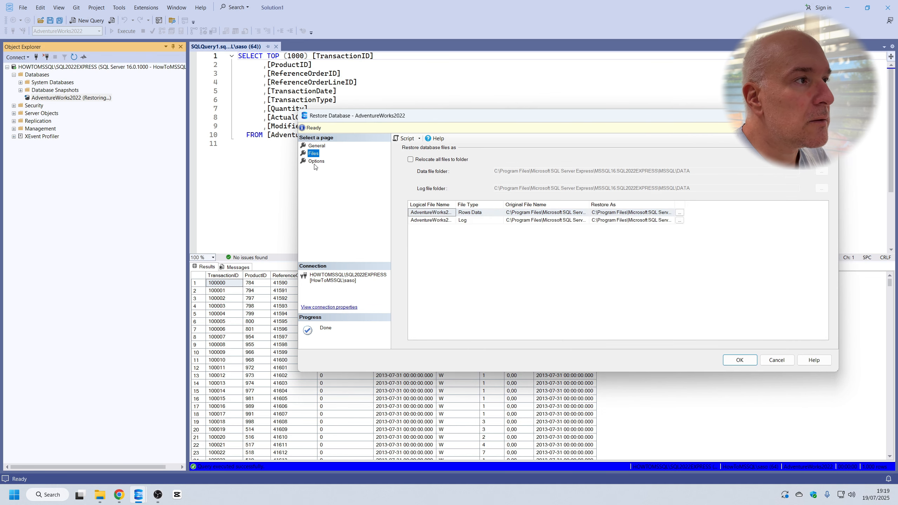
- Keep the recovery state at RESTORE WITH RECOVERY without overwriting the existing database, and run the differential restore
left_click(316, 162)
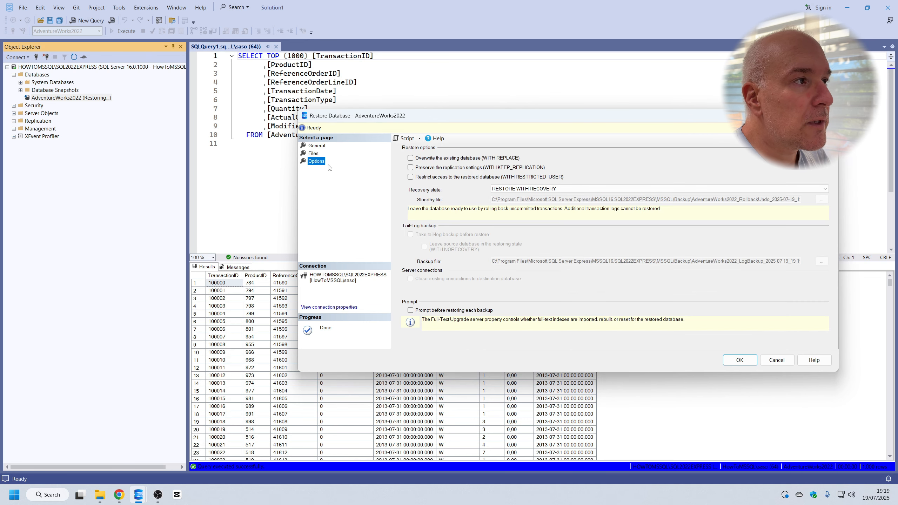
left_click(450, 159)
left_click(450, 160)
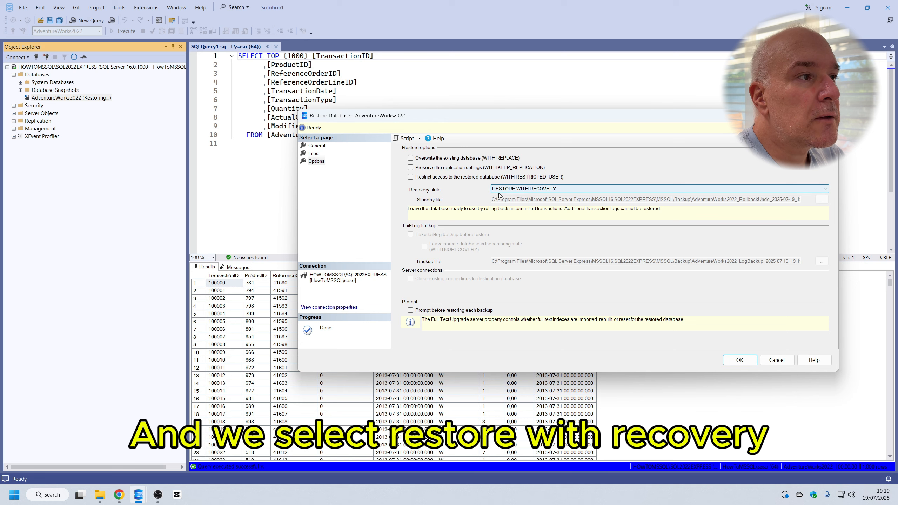
left_click(570, 189)
left_click(569, 188)
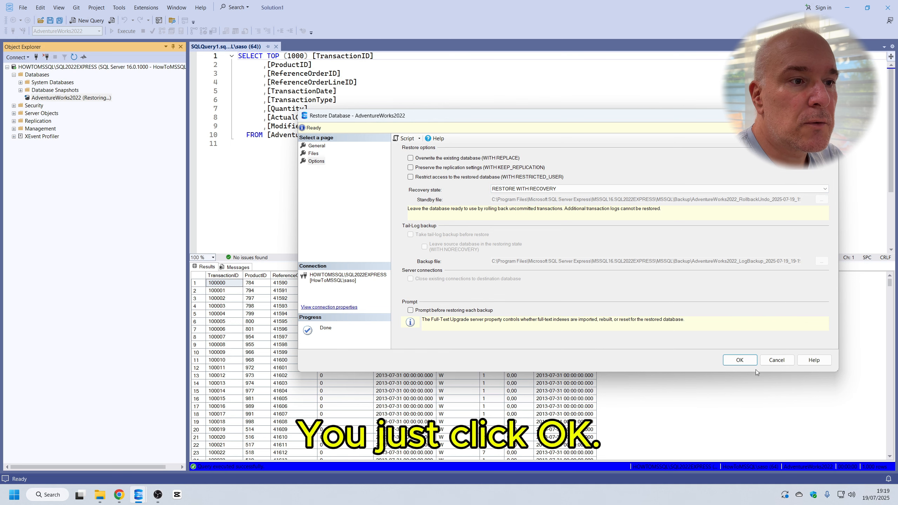
left_click(740, 360)
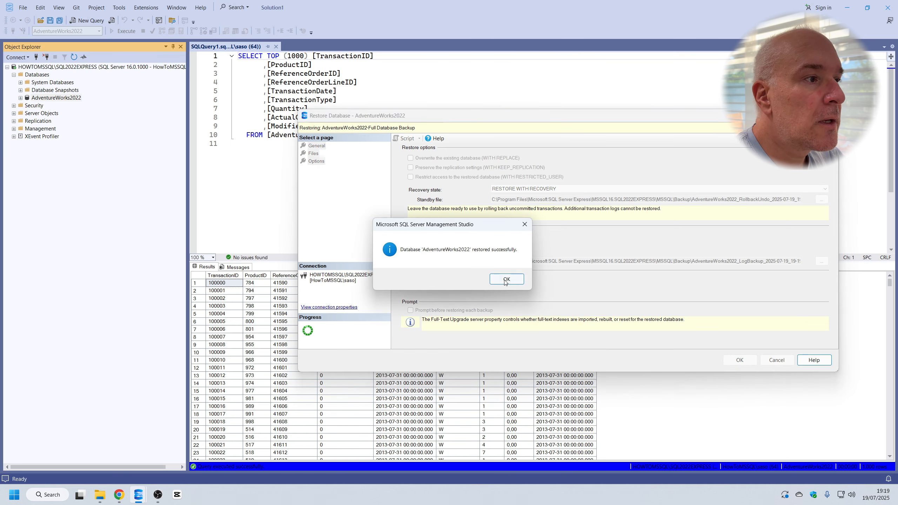
left_click(507, 281)
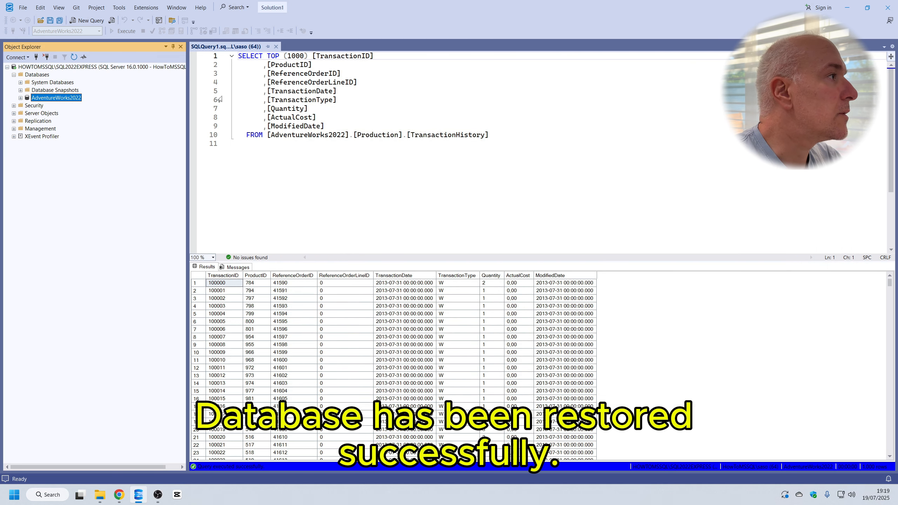
- Expand and refresh the AdventureWorks2022 tables, and check for the Production.TransactionHistory table
left_click(20, 98)
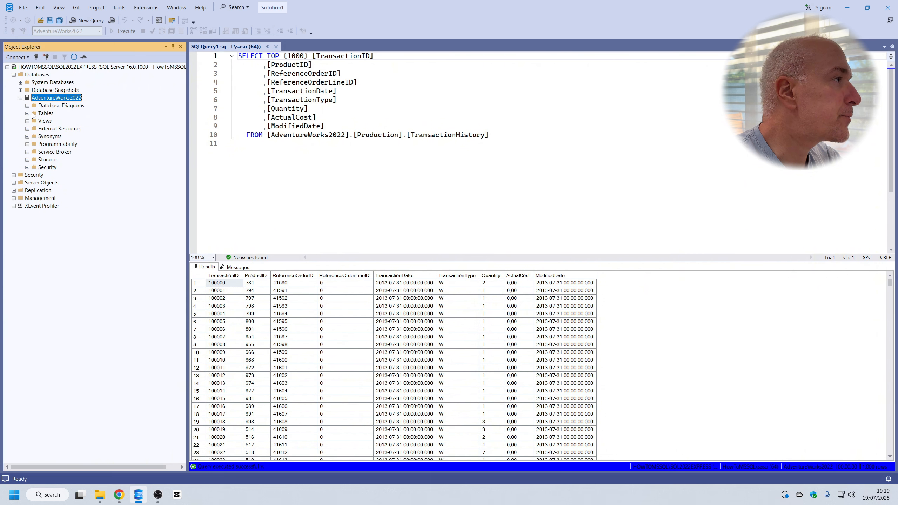
left_click(27, 114)
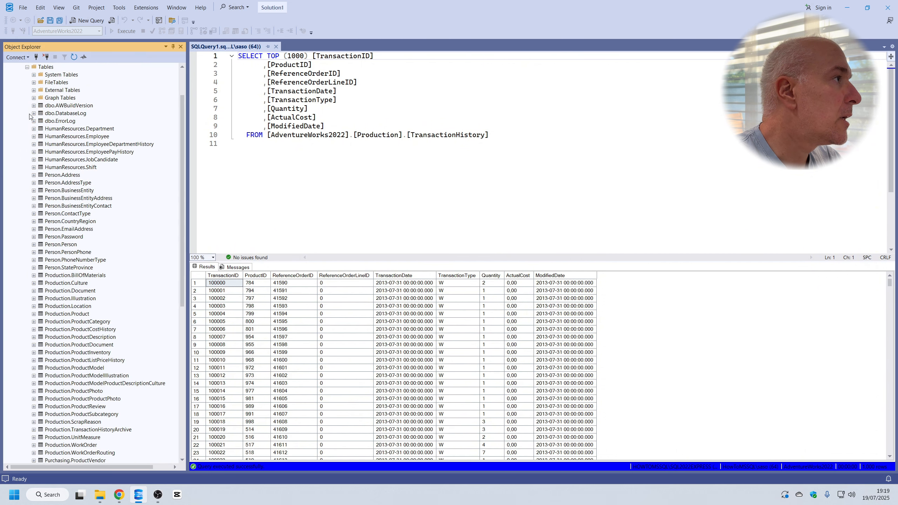
right_click(48, 67)
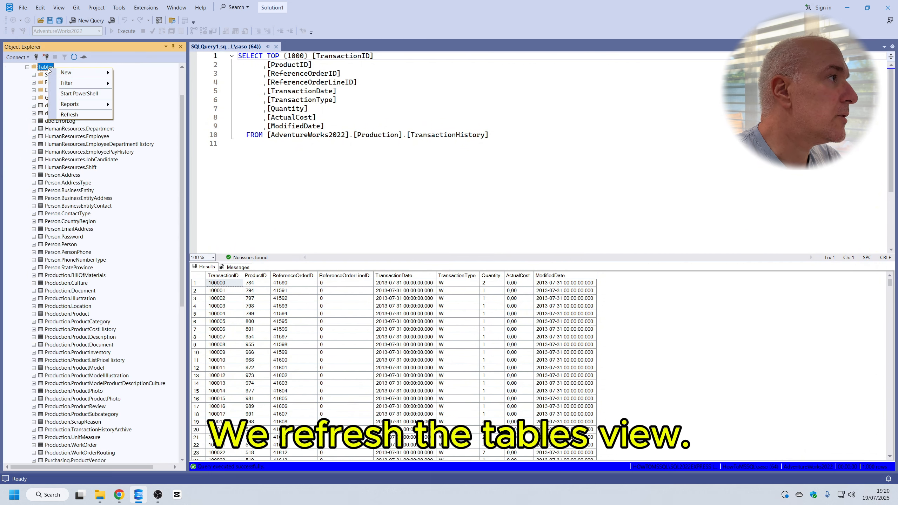
left_click(80, 115)
scroll(150, 288, "down", 11)
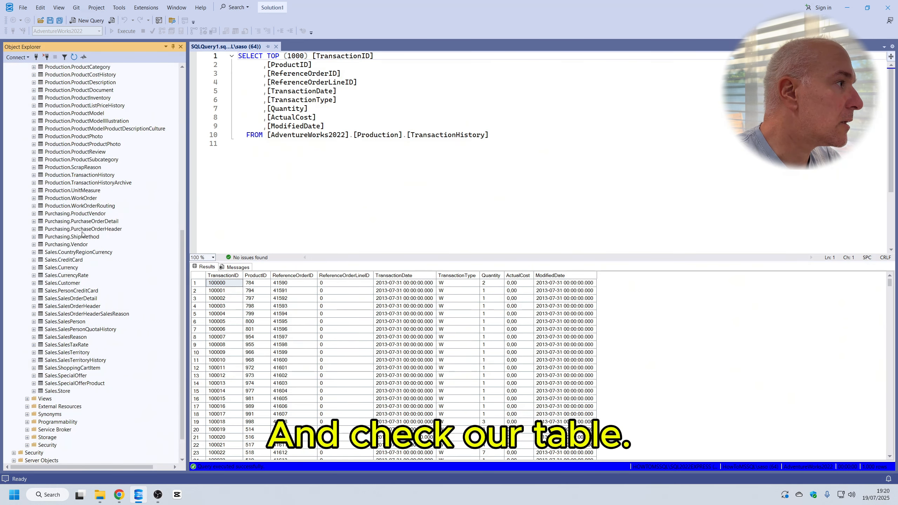
left_click(84, 176)
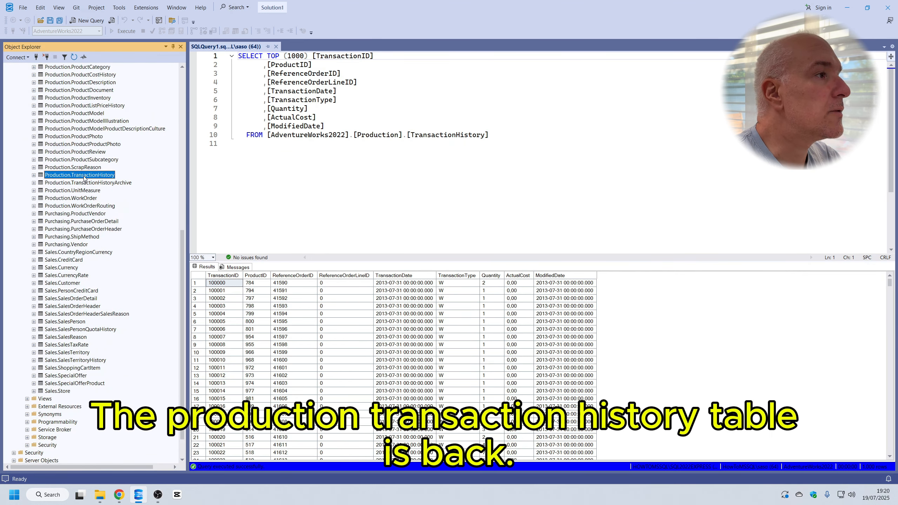